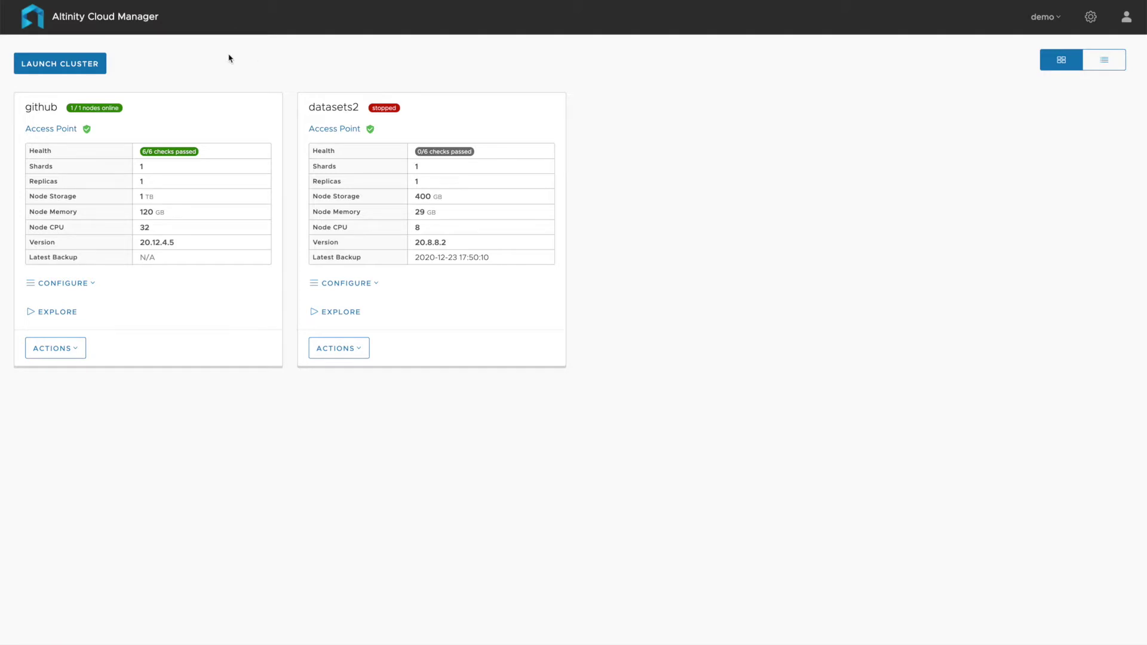
left_click(81, 64)
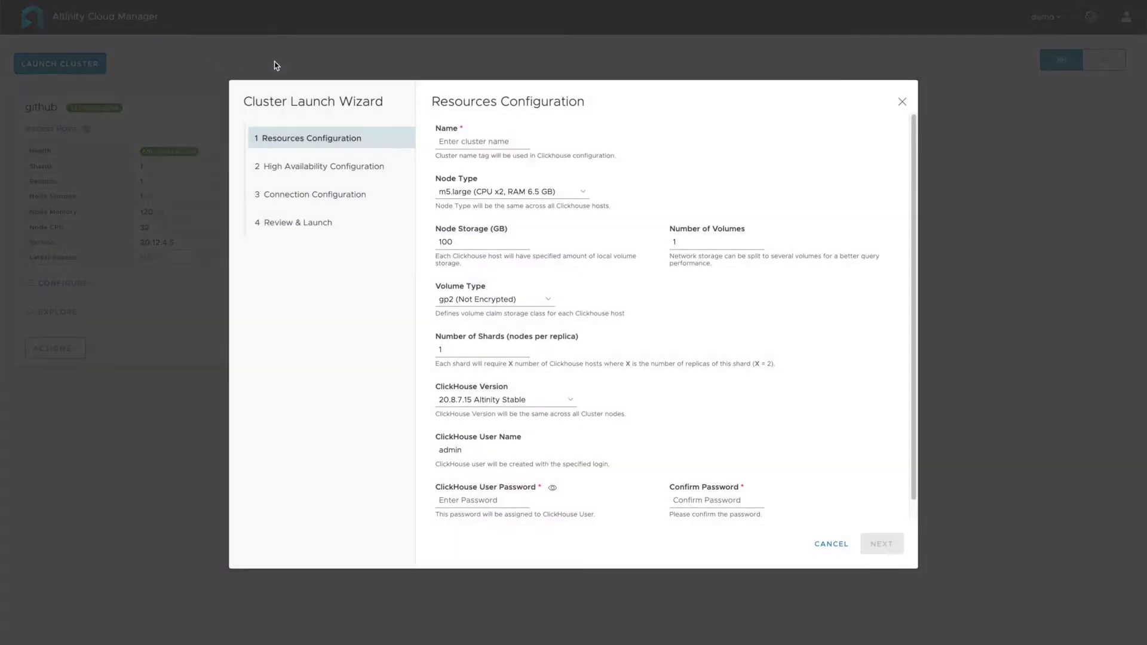
left_click(472, 141)
type("docdemo")
left_click(582, 197)
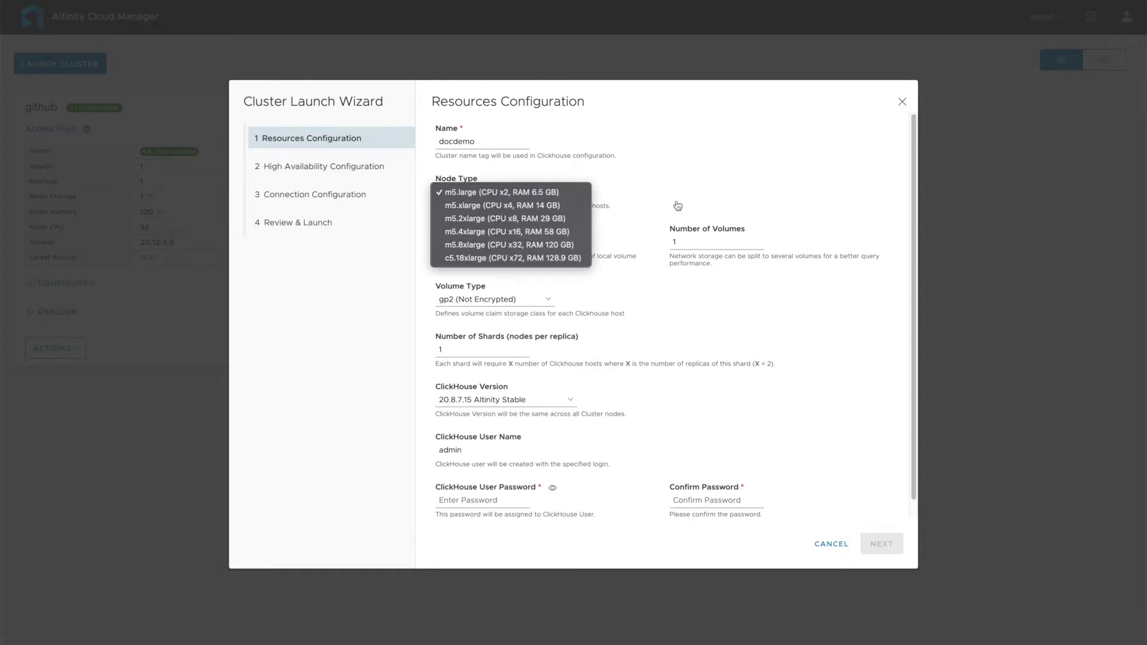
left_click(604, 186)
left_click_drag(435, 206, 492, 208)
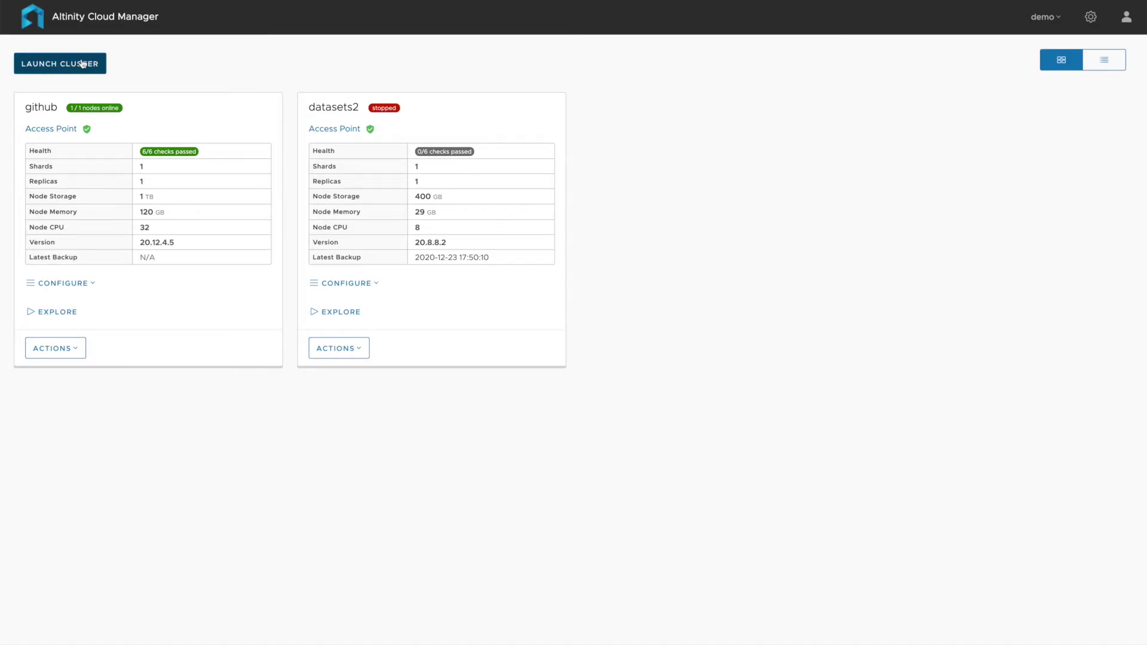
left_click(85, 62)
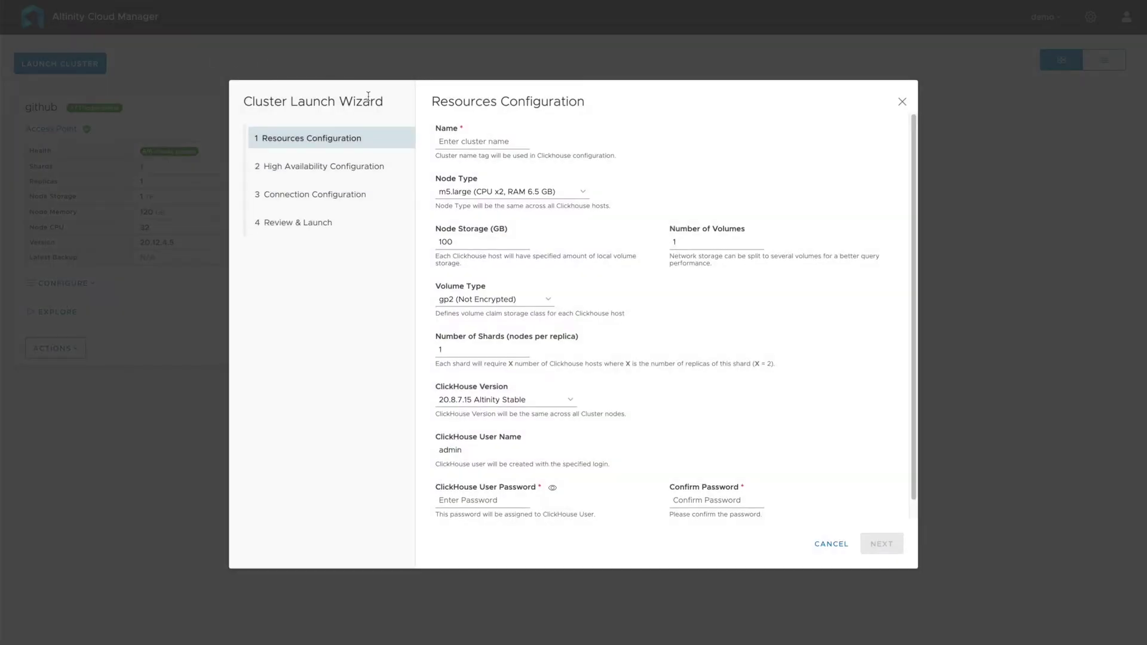
left_click(467, 143)
type("docdemo")
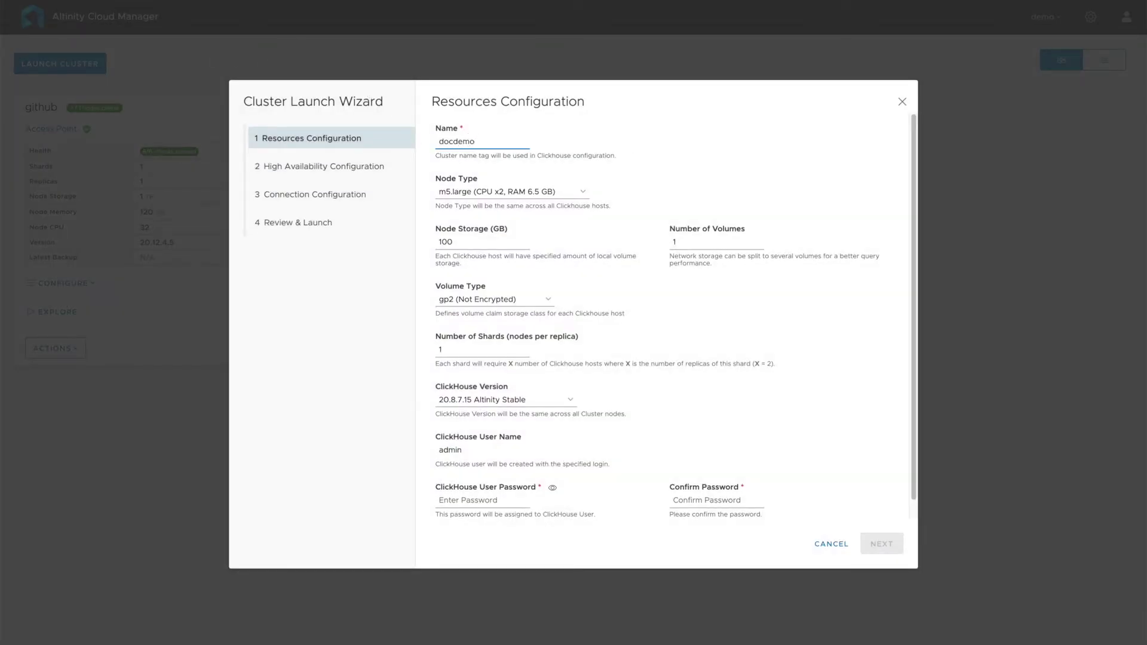
left_click(585, 195)
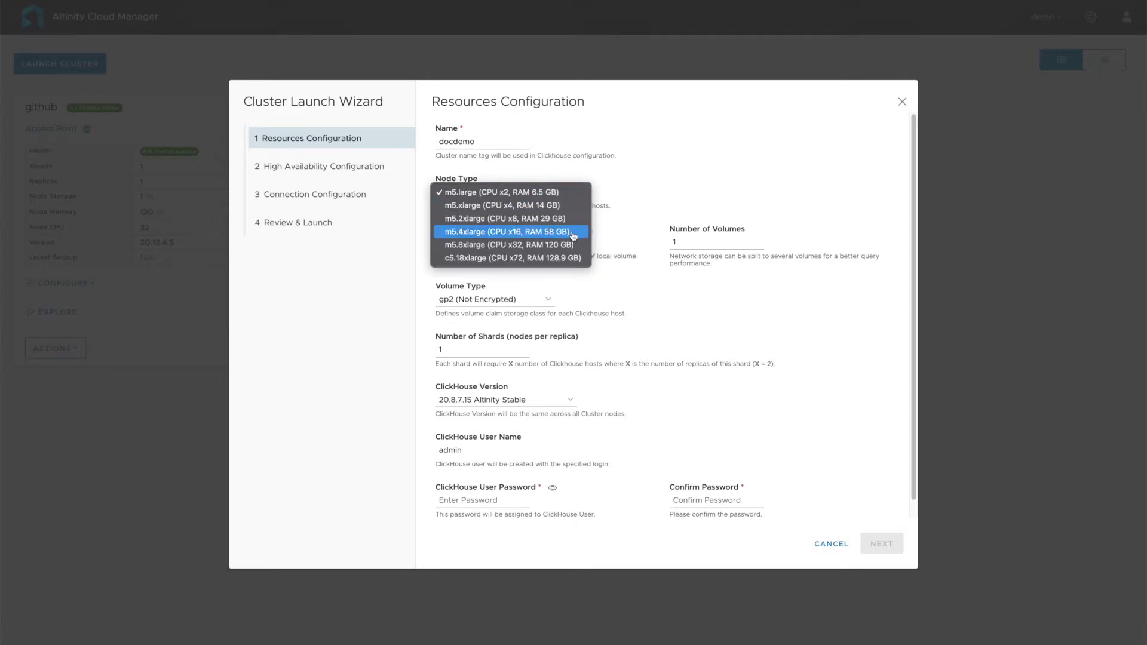
left_click(605, 187)
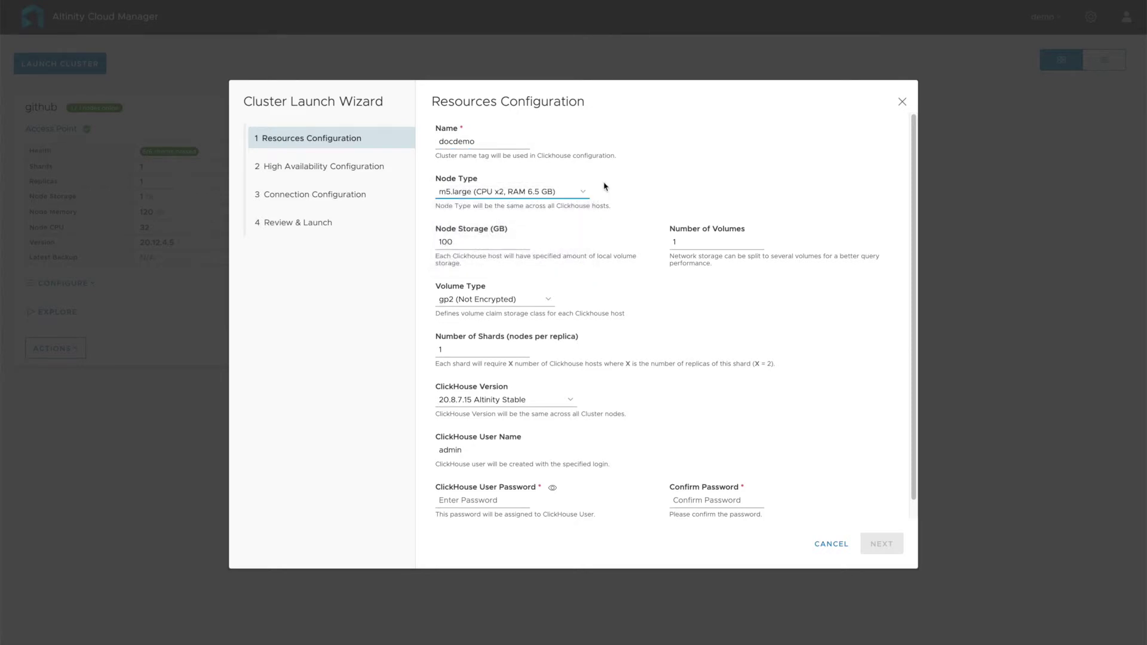
left_click_drag(438, 207, 617, 205)
key("Escape")
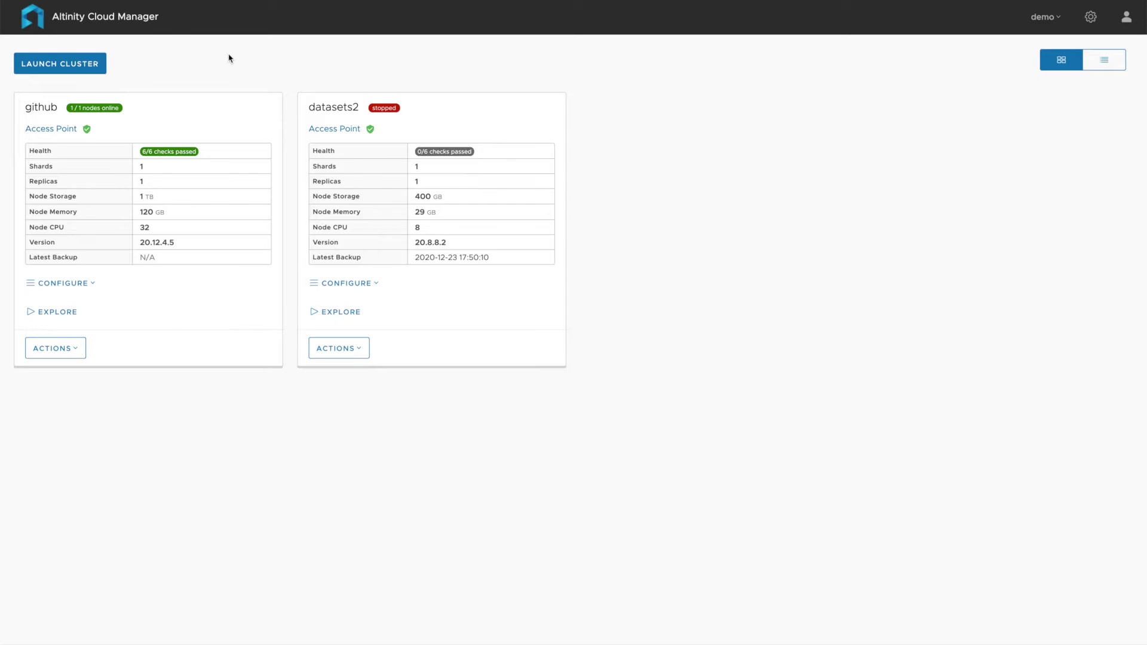
Start configuring a new cluster launch and name the cluster docdemo
left_click(82, 64)
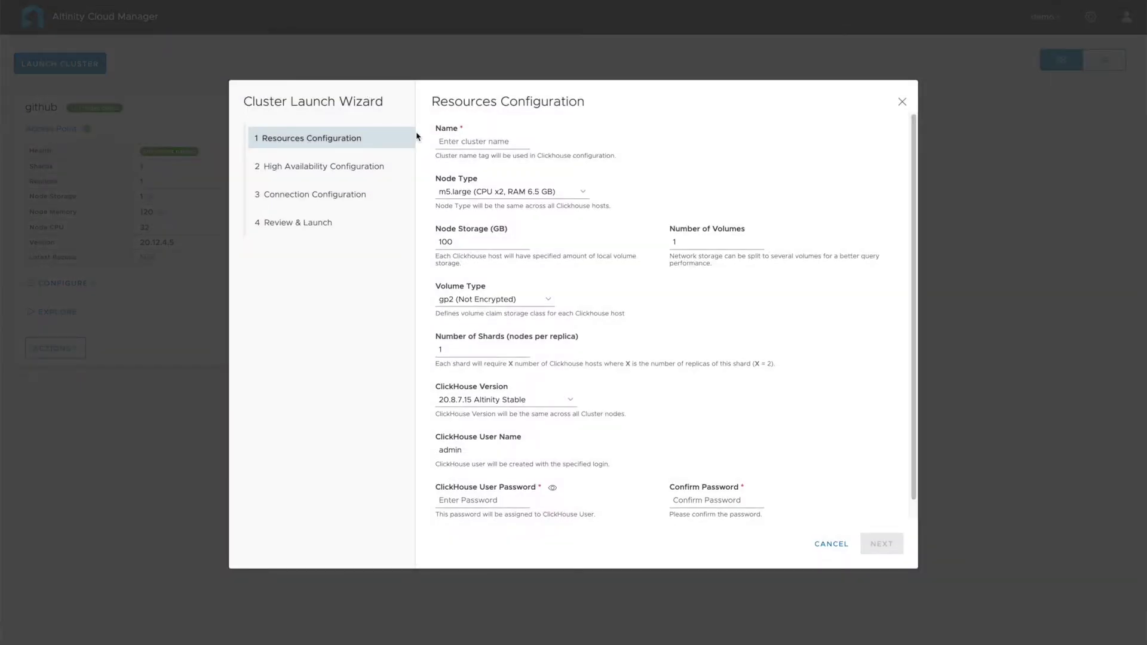
left_click(493, 141)
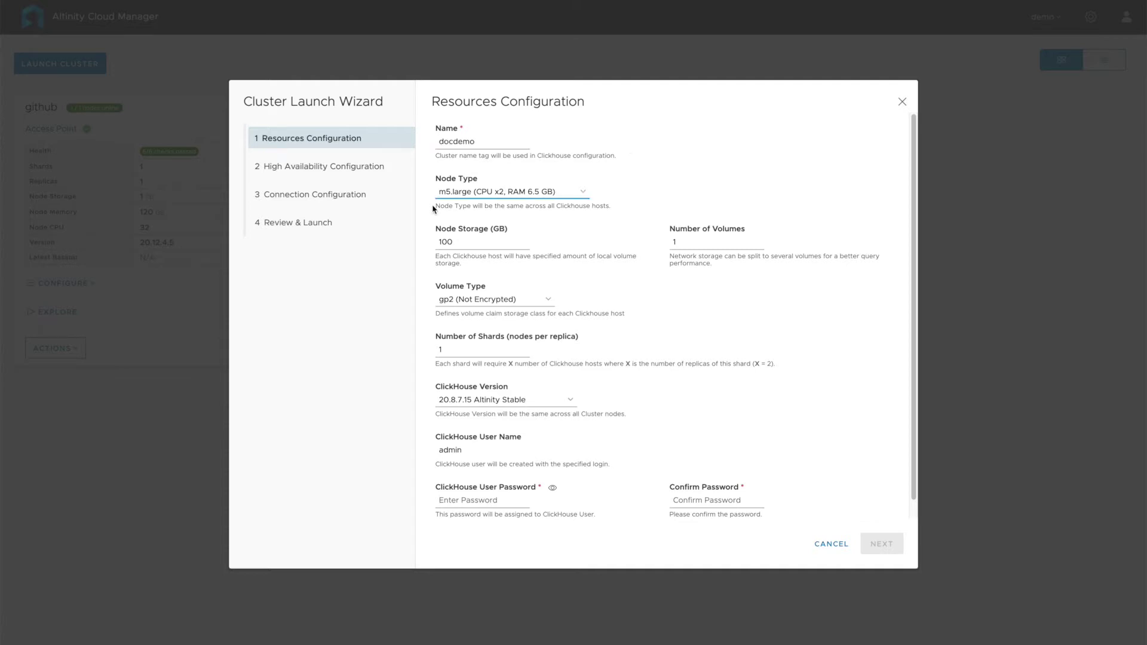
left_click_drag(435, 206, 620, 211)
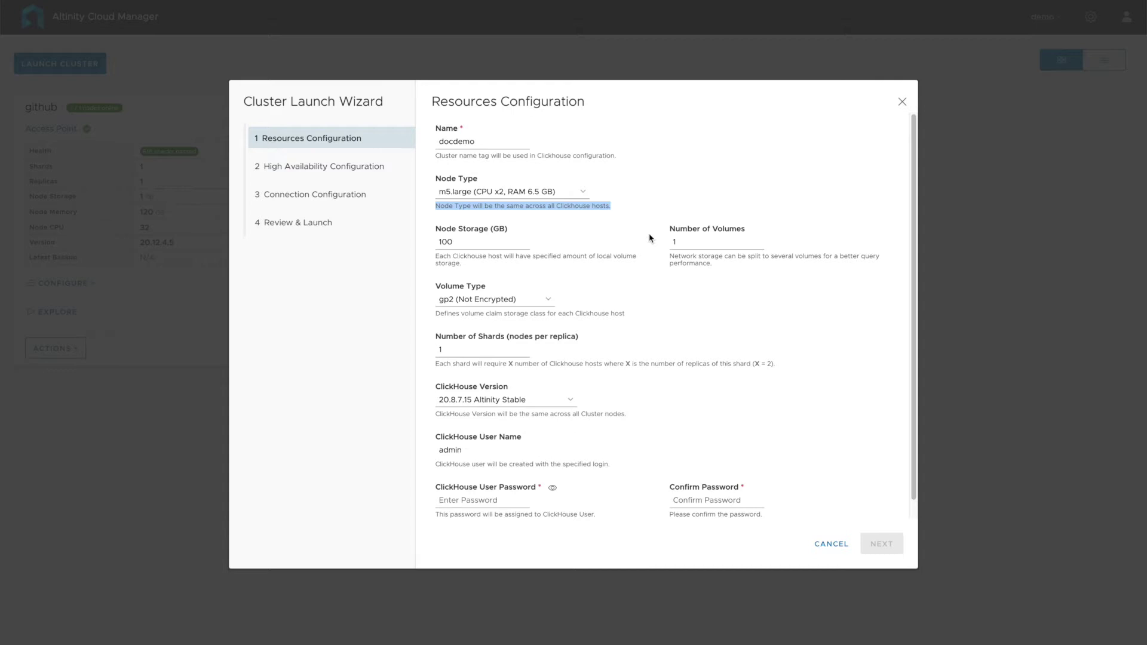
double_click(457, 141)
type("docdemo")
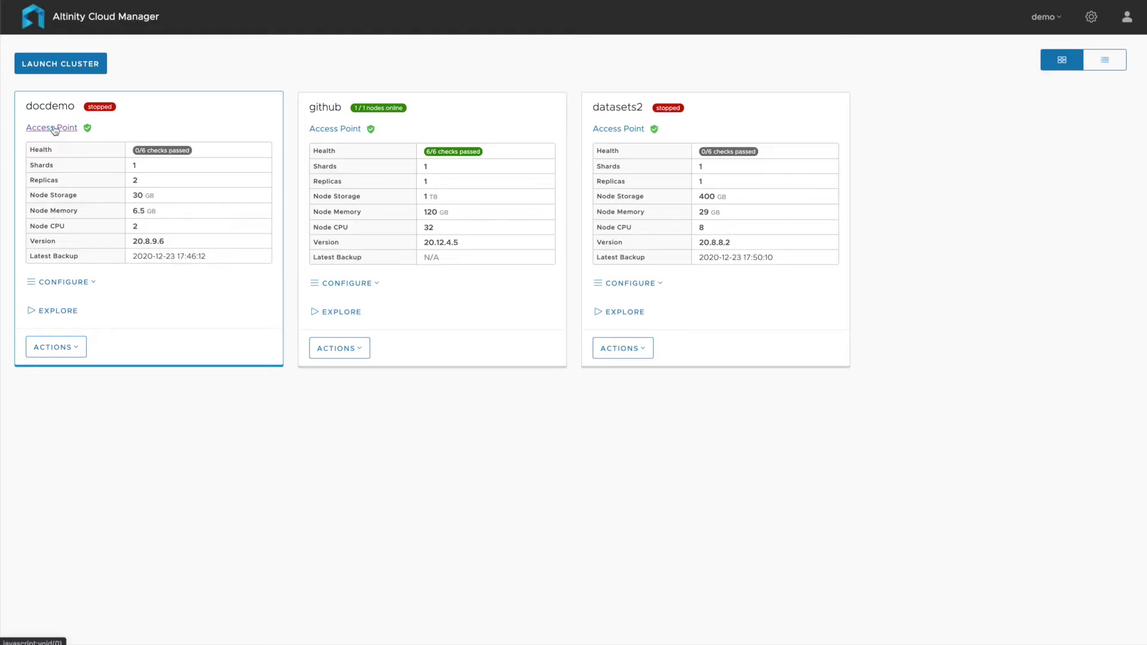
View the connection details for the docdemo cluster's access point and close them
left_click(76, 131)
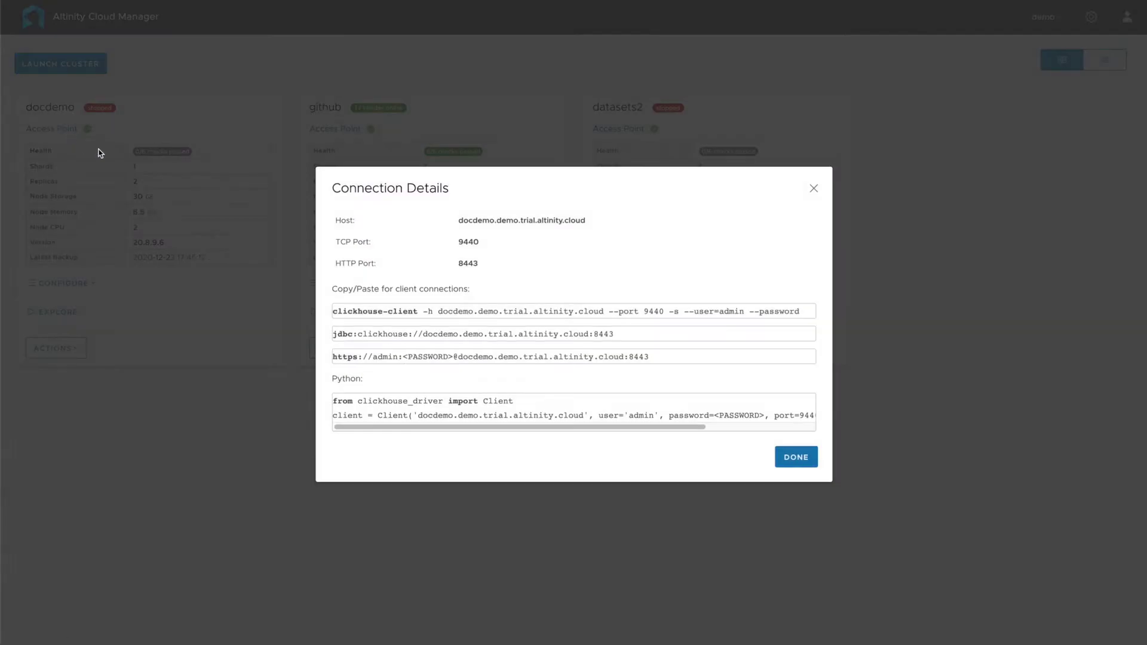
left_click(813, 188)
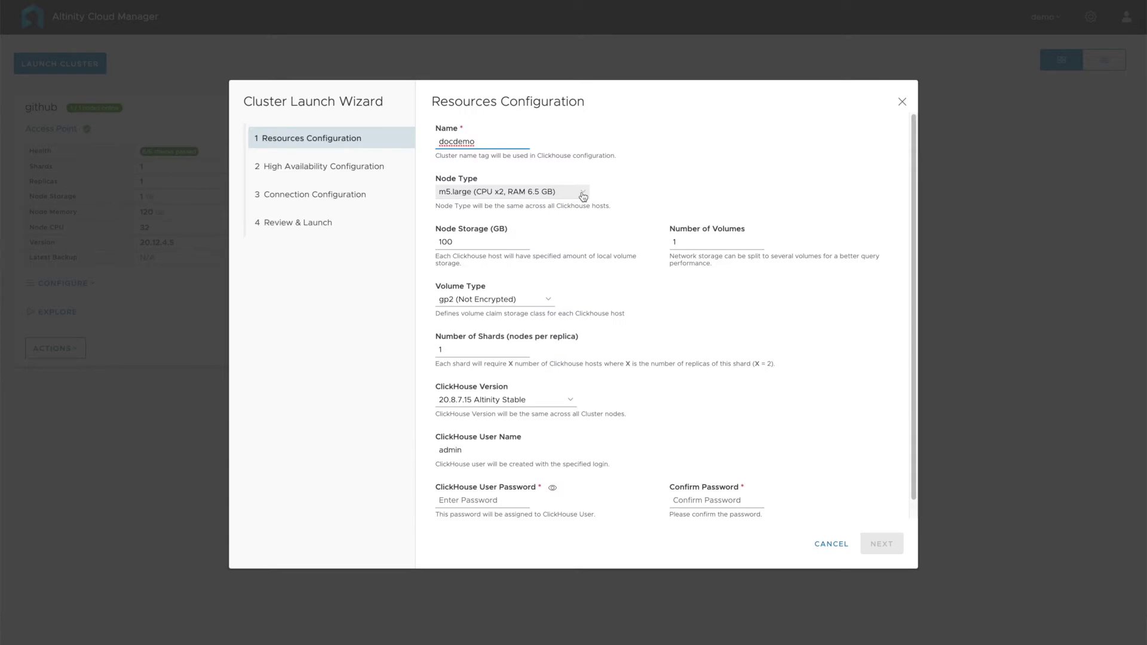
Keep the node type m5.large (CPU x2, RAM 6.5 GB) and set the node storage to 30 GB
left_click(581, 192)
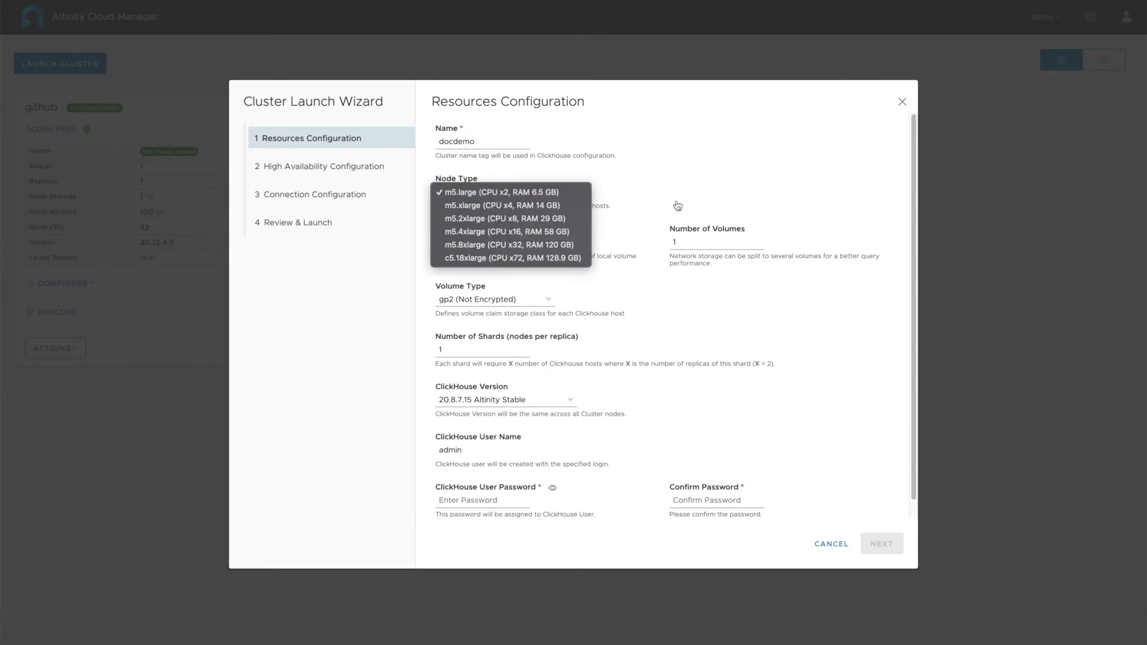
left_click(605, 187)
left_click(479, 244)
key("BackSpace")
key("BackSpace")
key("BackSpace")
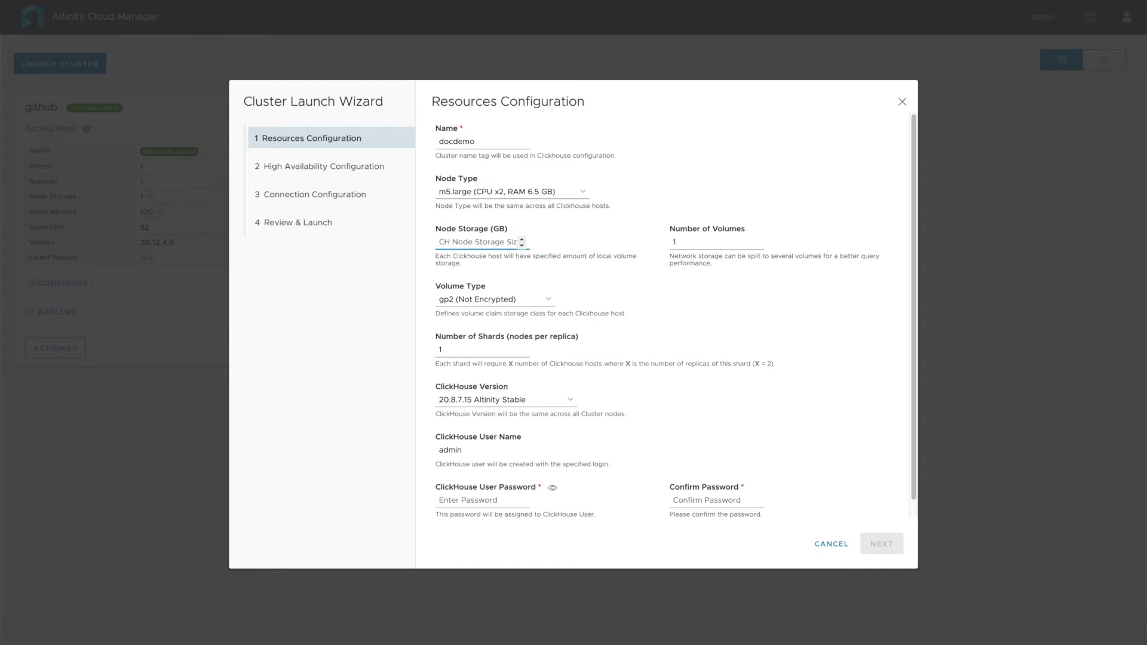
type("30")
left_click(717, 302)
Review the available volume types and keep gp2 (Not Encrypted)
scroll(717, 301, "down", 1)
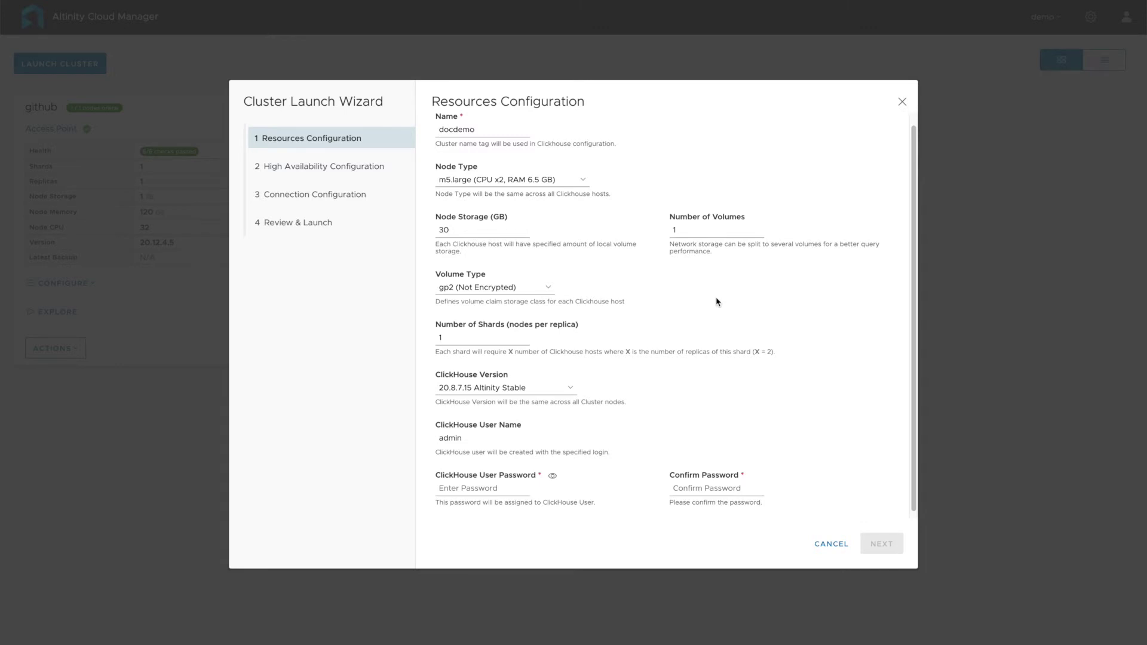
scroll(717, 301, "down", 1)
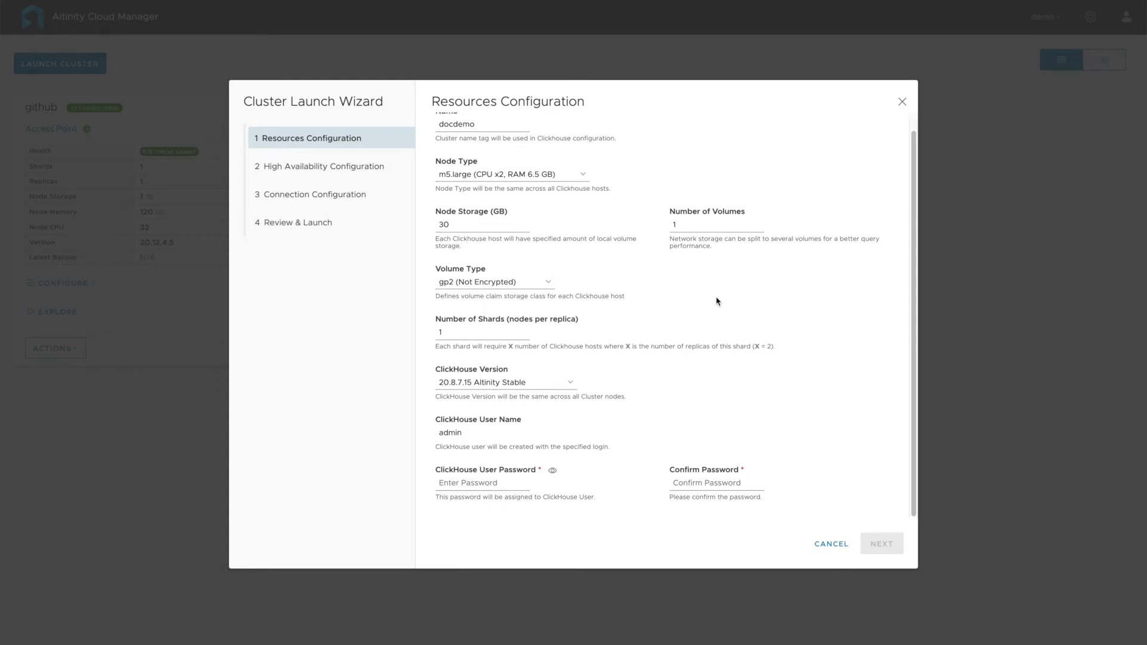
left_click(546, 283)
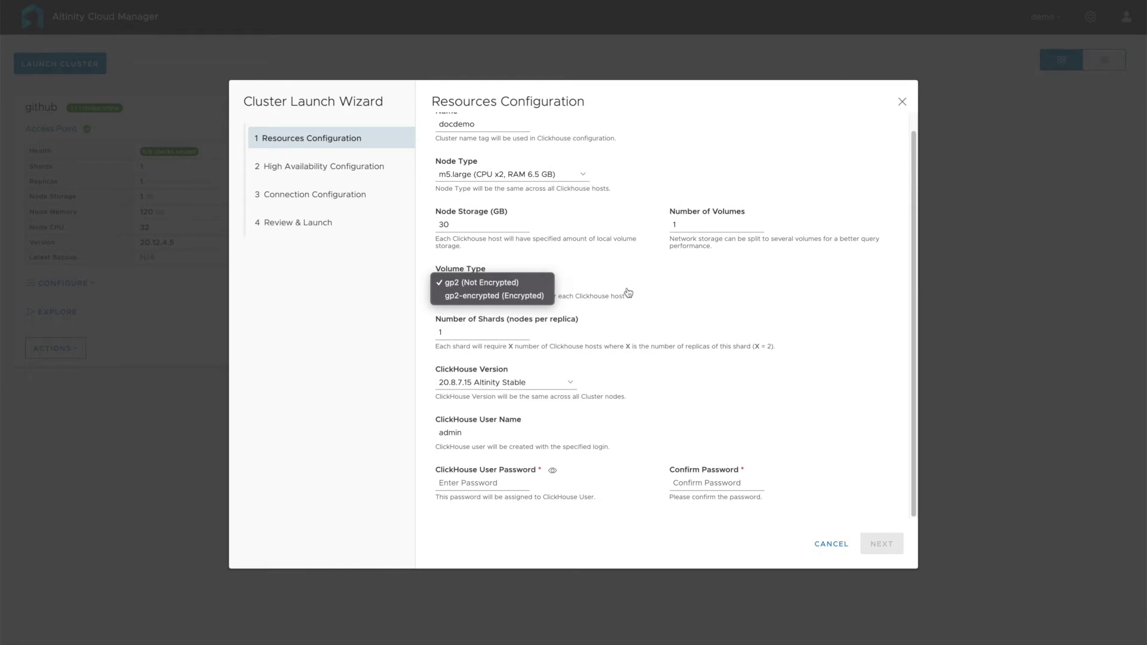
left_click(627, 293)
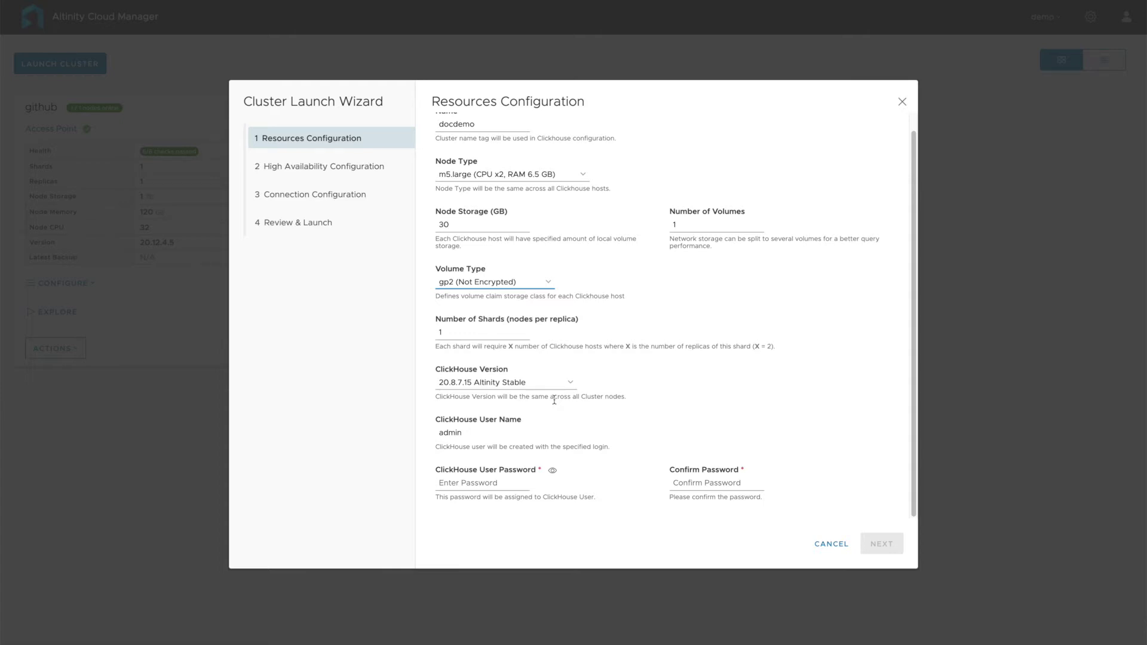
left_click(526, 398)
Enter and confirm the ClickHouse user password, and continue to the high availability configuration
left_click(486, 482)
type("•••••")
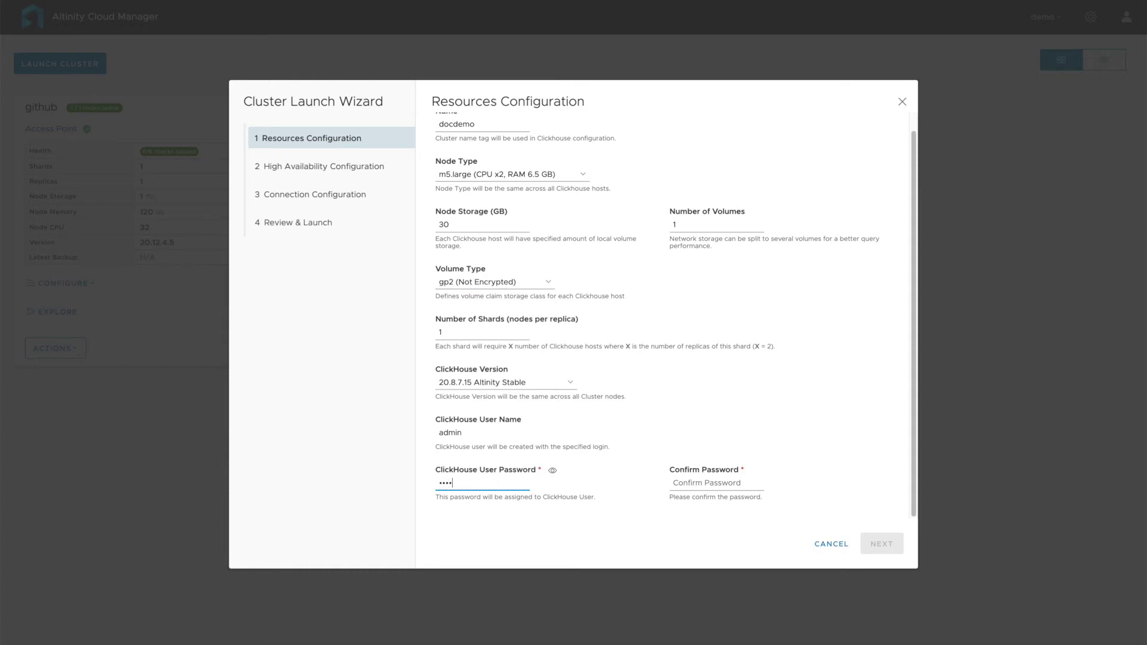
type("••••••")
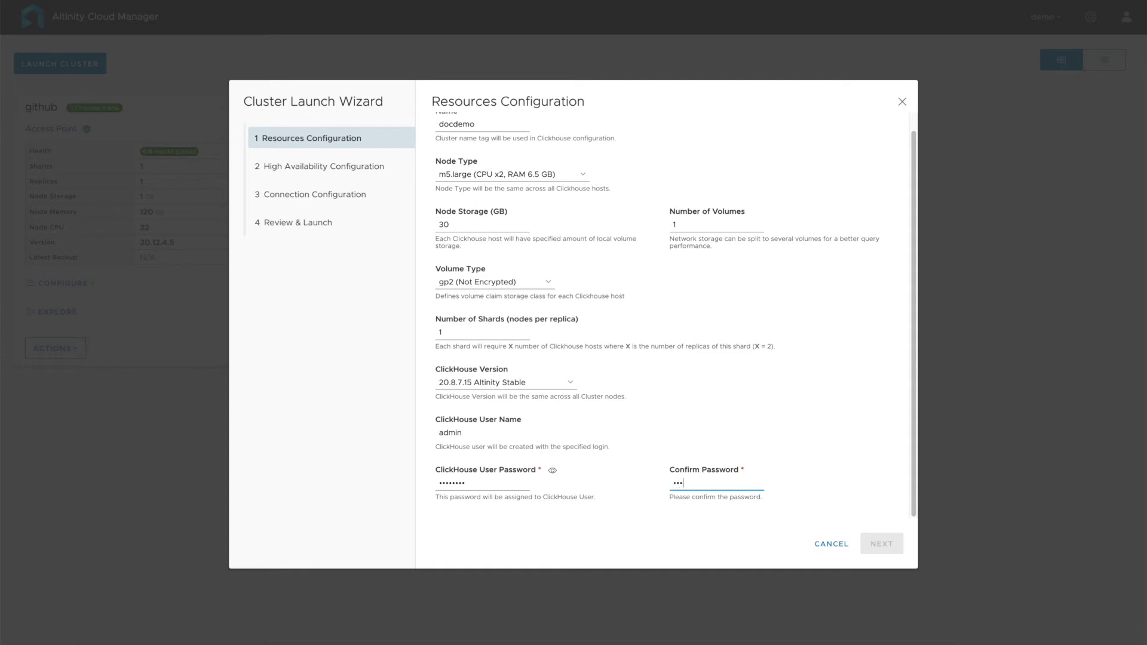
type("•••••")
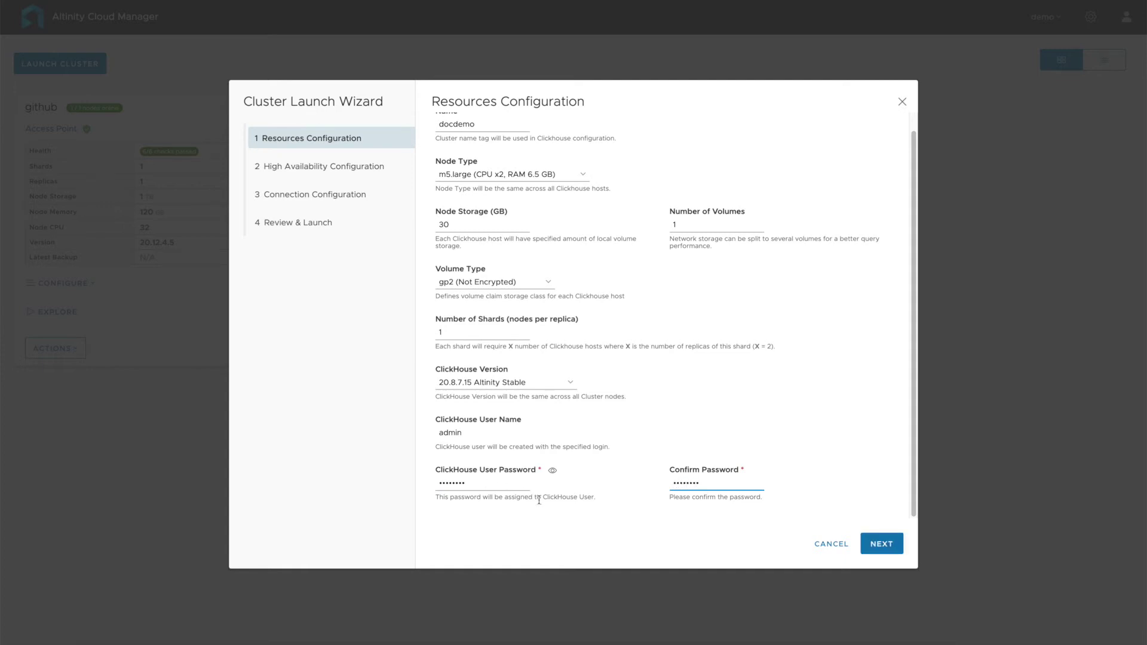
left_click(877, 549)
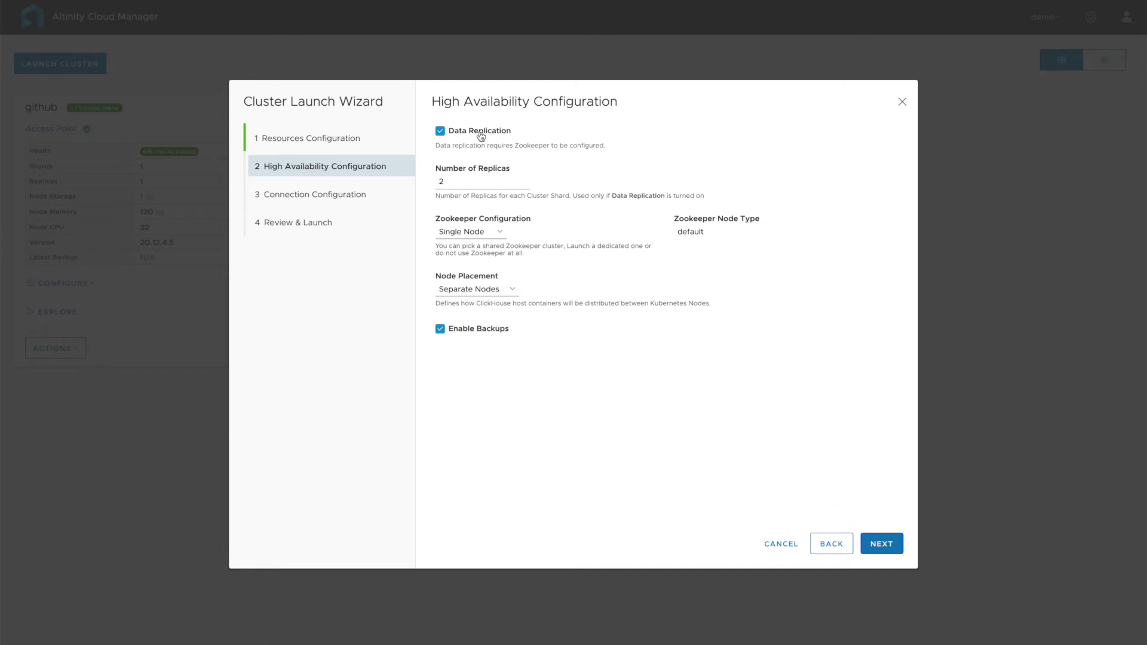
Keep the Zookeeper configuration at Single Node and node placement at Separate Nodes, and continue to the connection configuration
left_click(501, 233)
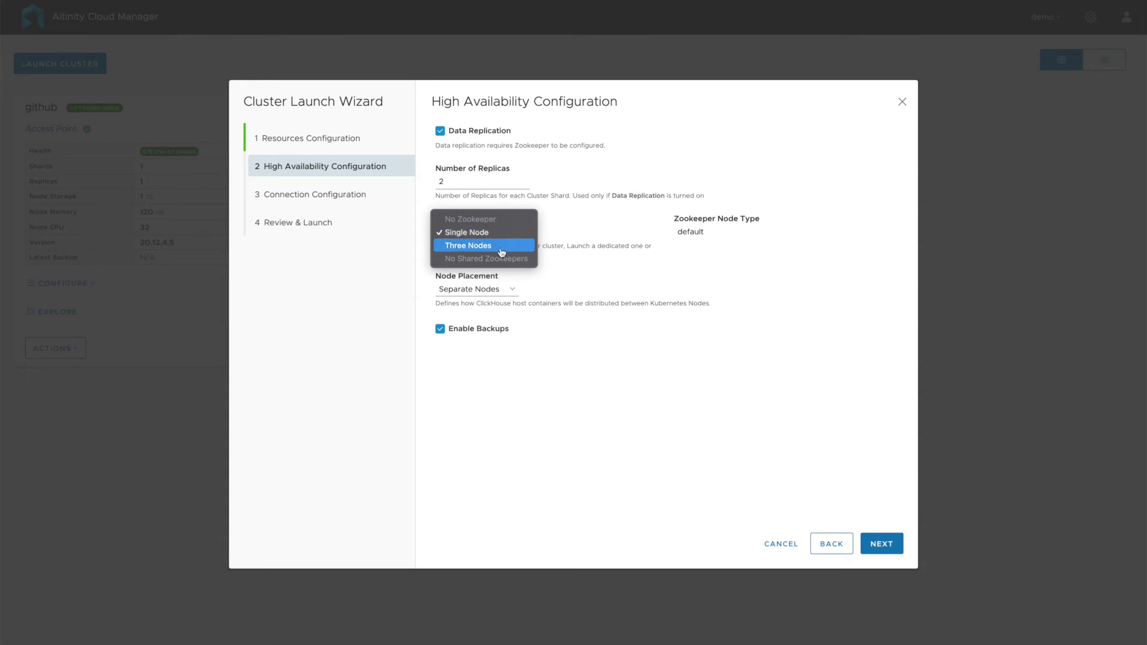
left_click(637, 225)
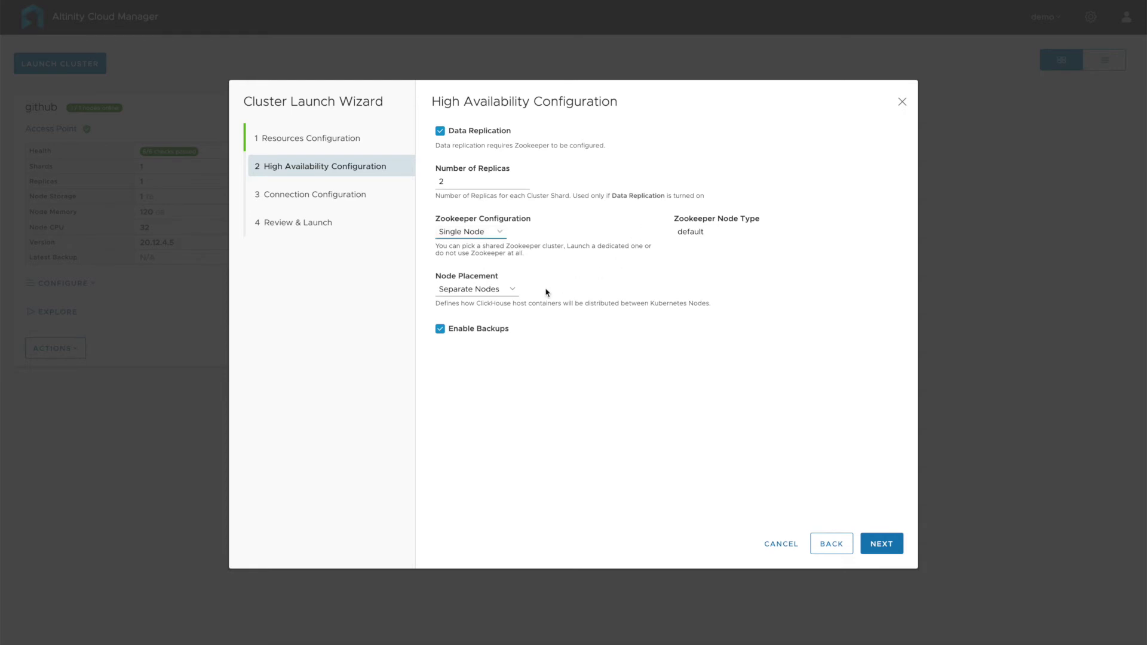
left_click(513, 289)
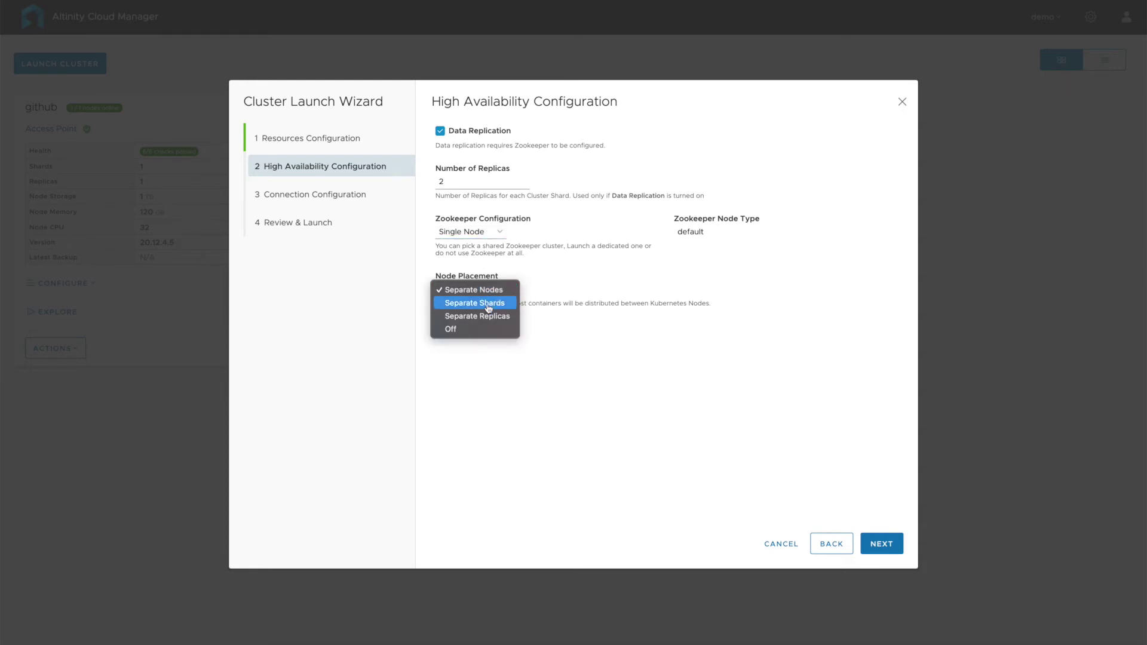
left_click(633, 280)
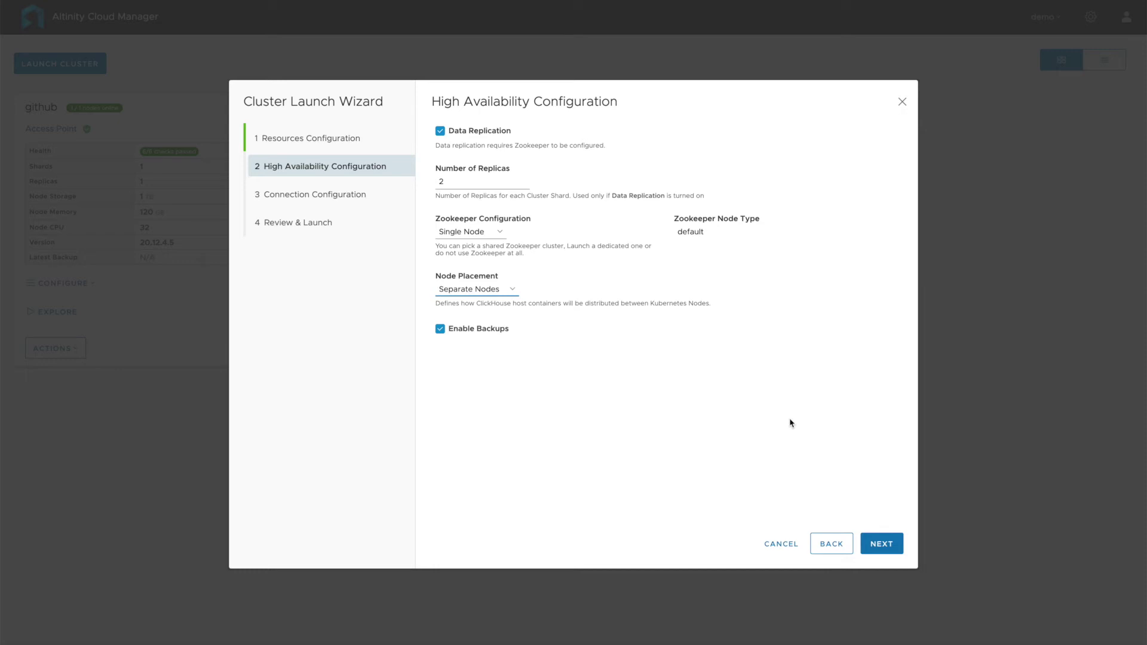
left_click(878, 534)
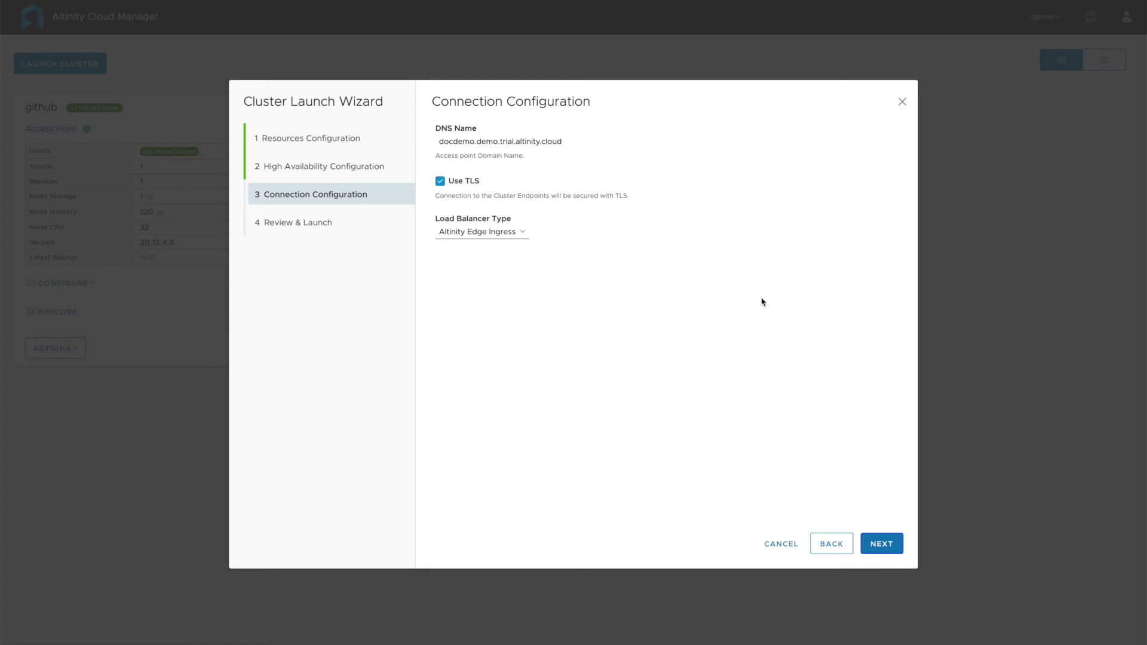
Keep Altinity Edge Ingress as the load balancer type and launch the docdemo cluster
left_click(517, 232)
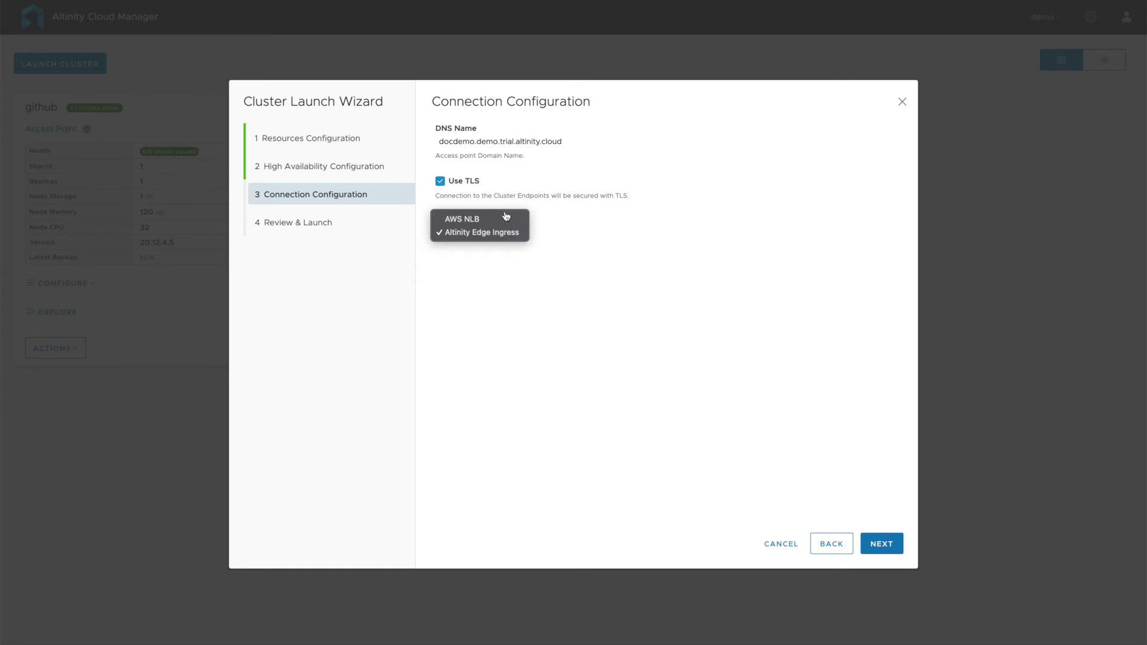
left_click(761, 307)
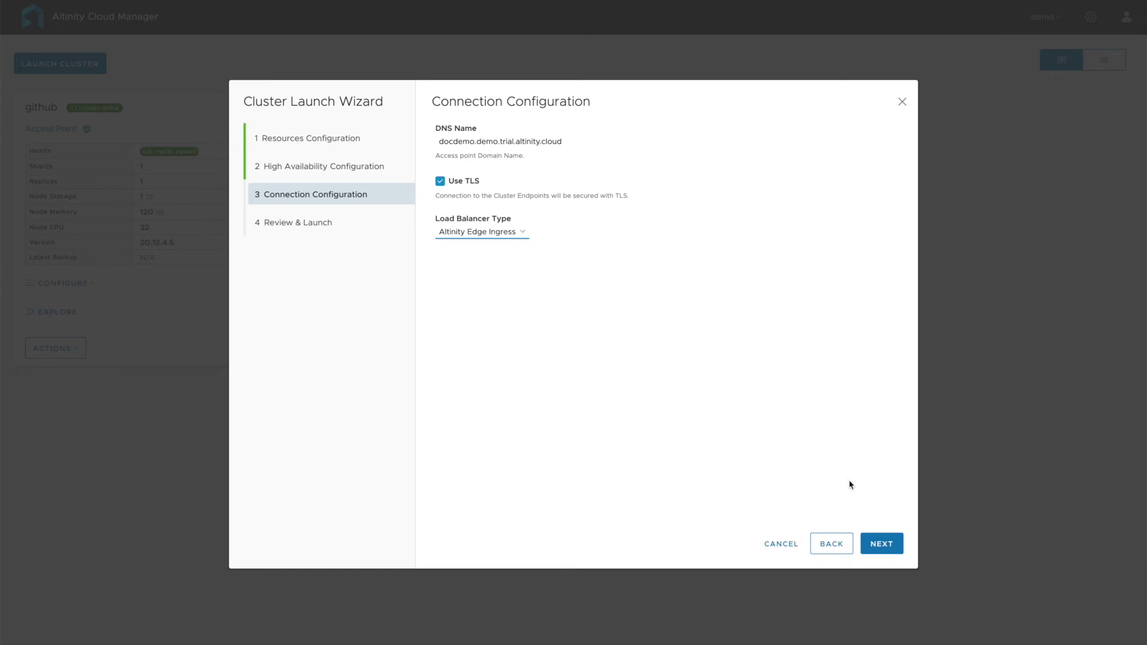
left_click(883, 543)
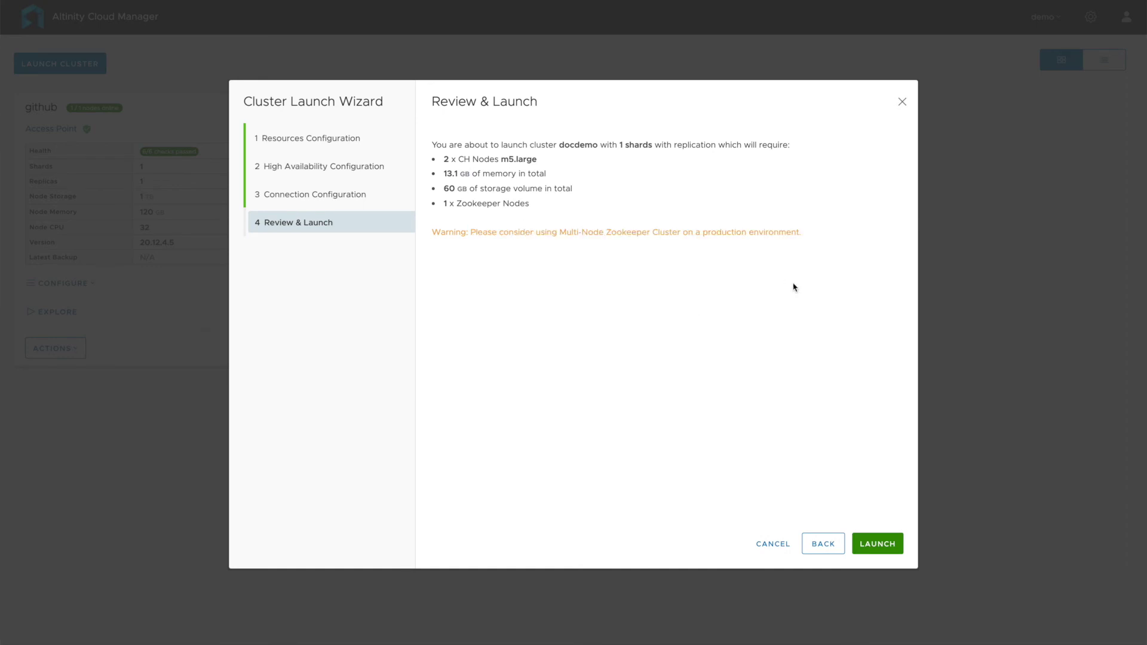
left_click(886, 546)
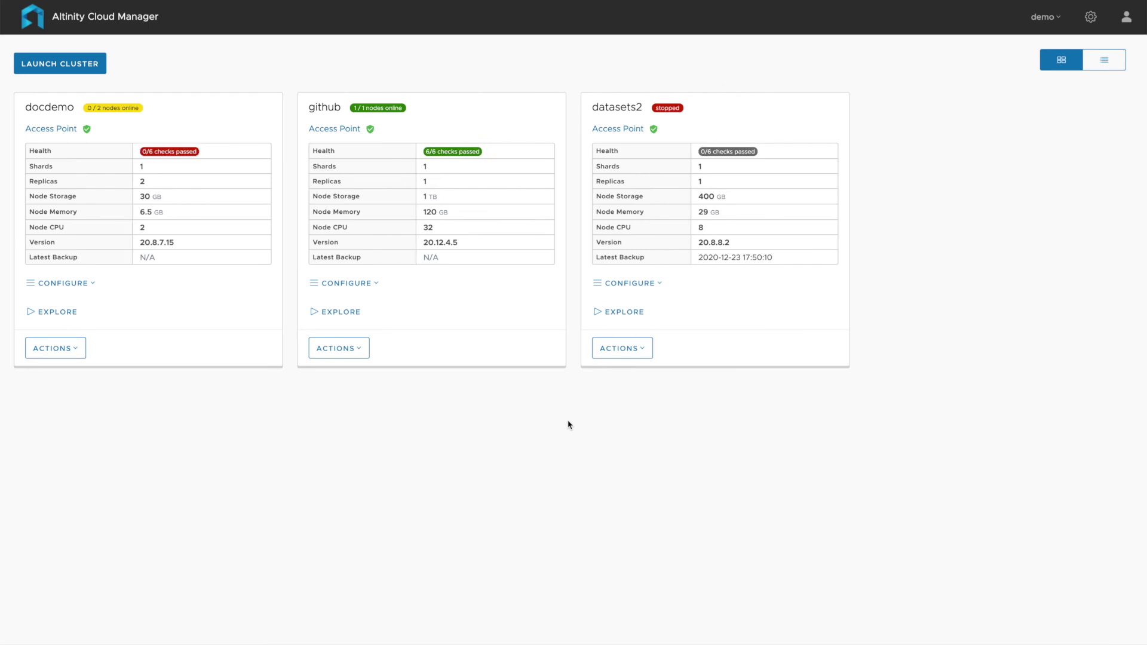
Inspect the health checks of the docdemo cluster and close them
left_click(158, 152)
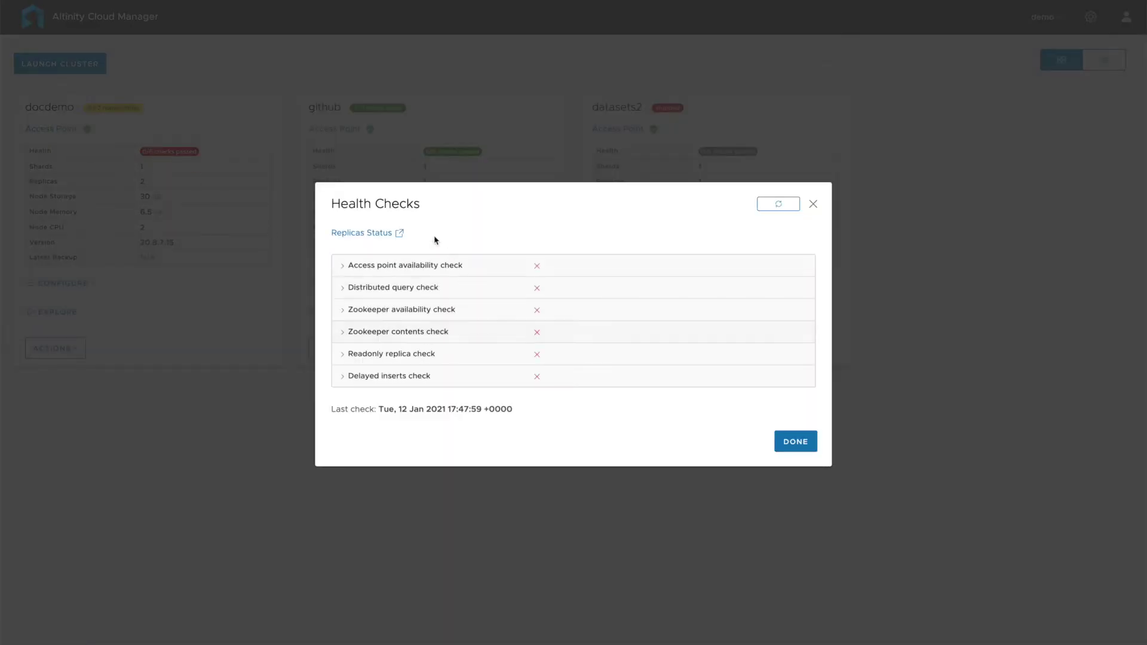
left_click(790, 442)
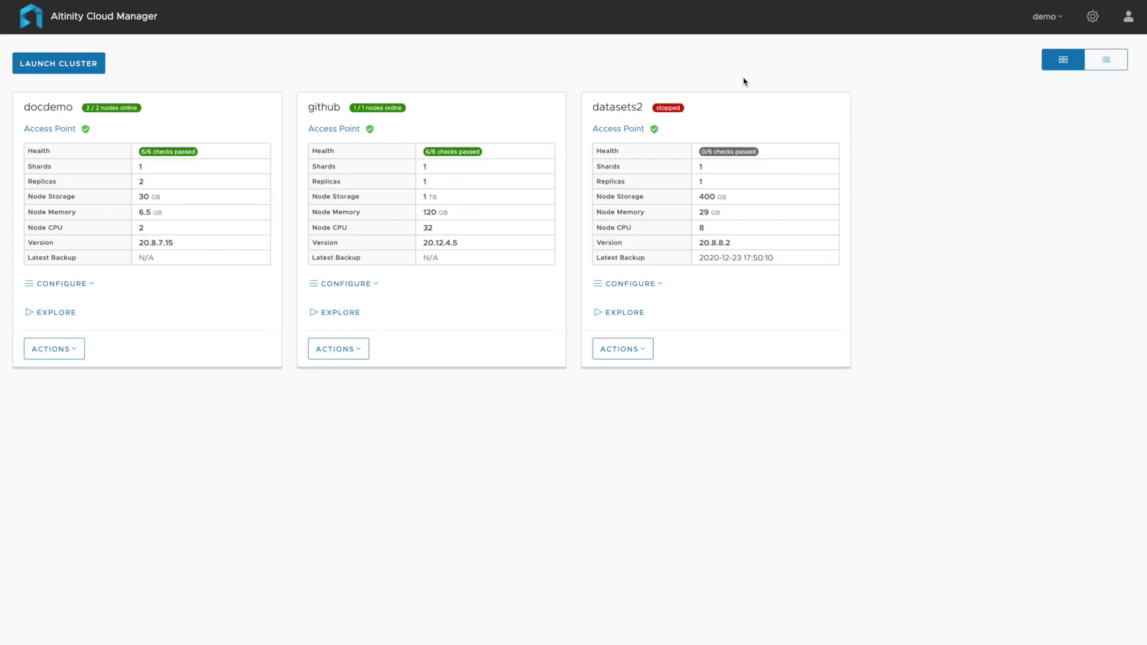
View the docdemo cluster's dashboard from its node status and return to the cluster overview
left_click(117, 109)
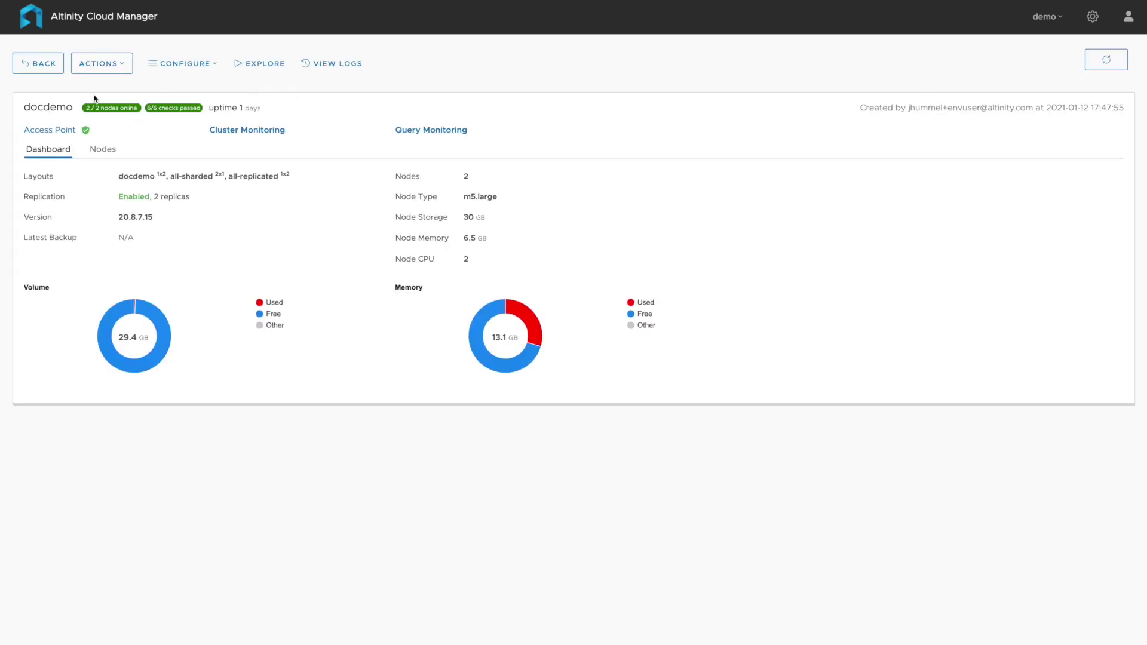
left_click(53, 18)
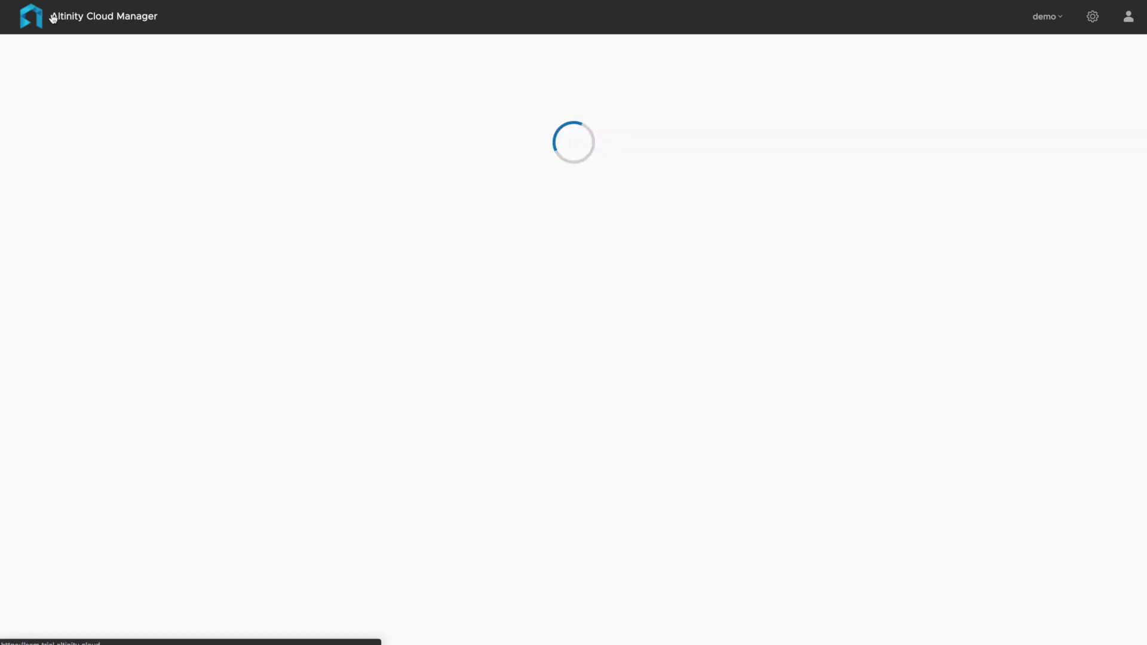
Examine the details of docdemo's access point availability and distributed query health checks, and close the health checks
left_click(168, 155)
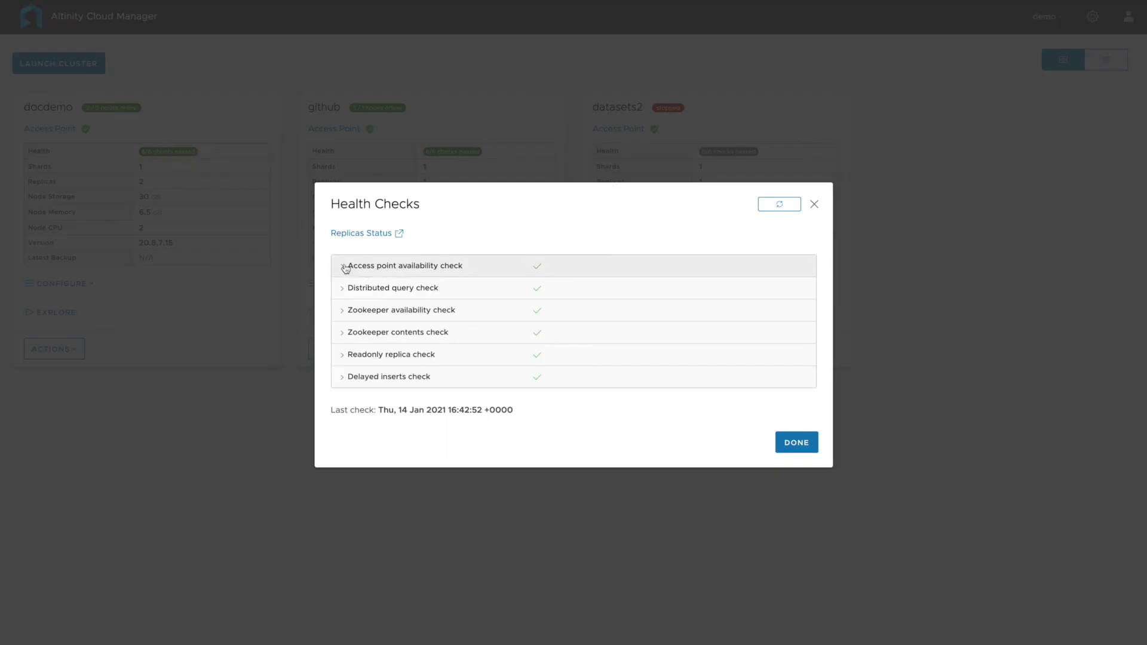
left_click(346, 267)
left_click(342, 237)
left_click(341, 290)
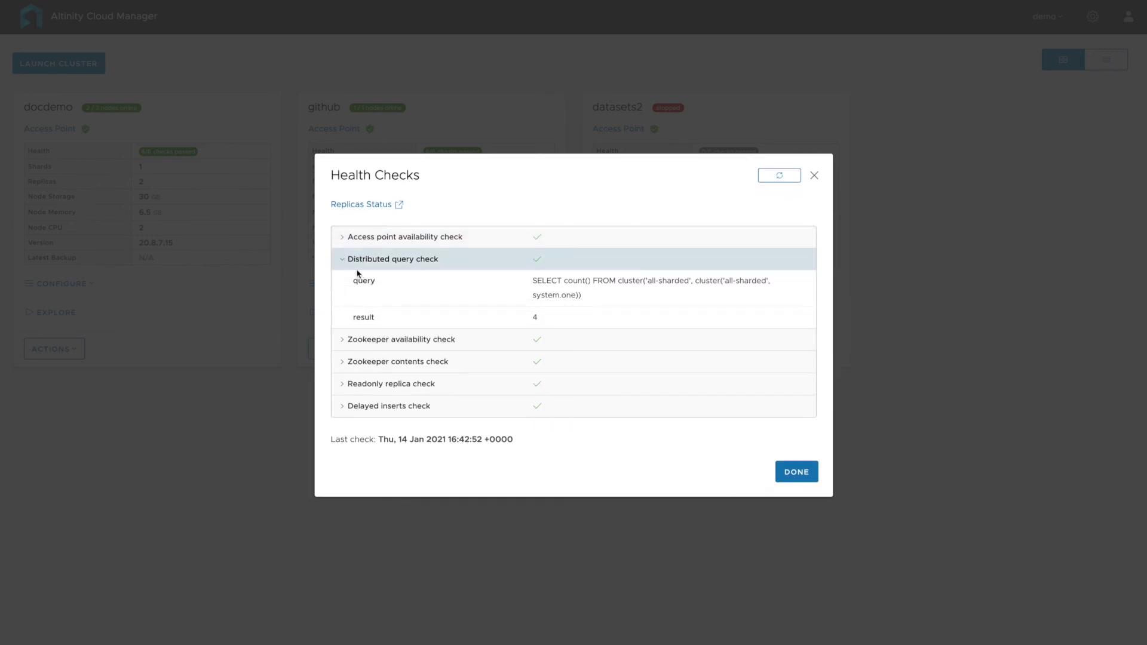
left_click(345, 265)
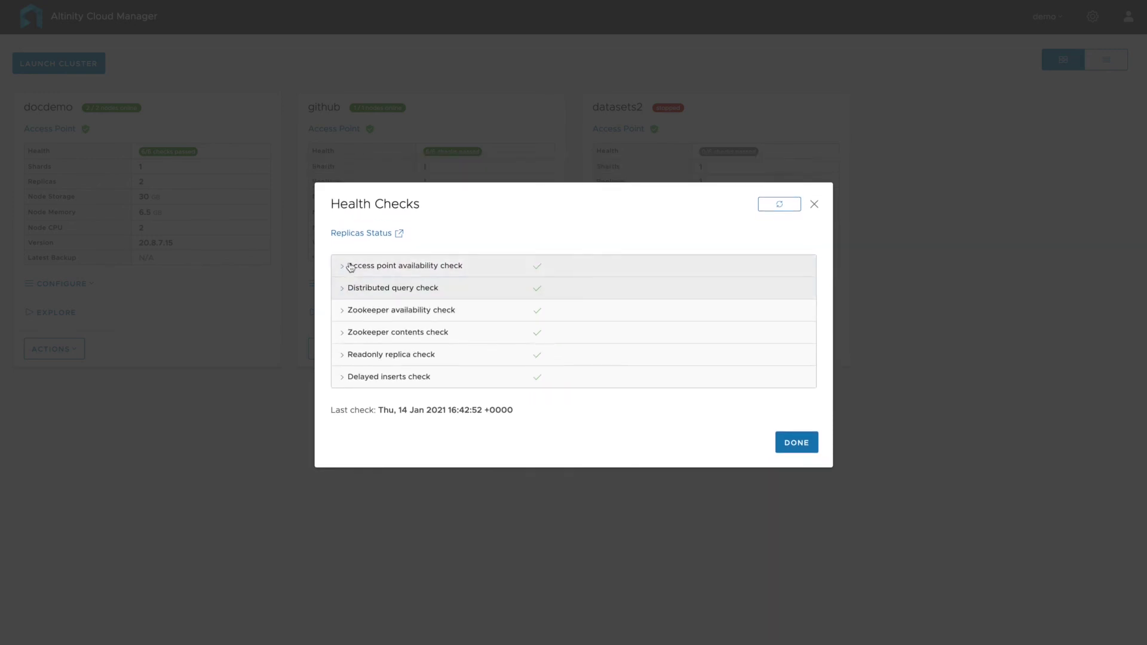
left_click(796, 442)
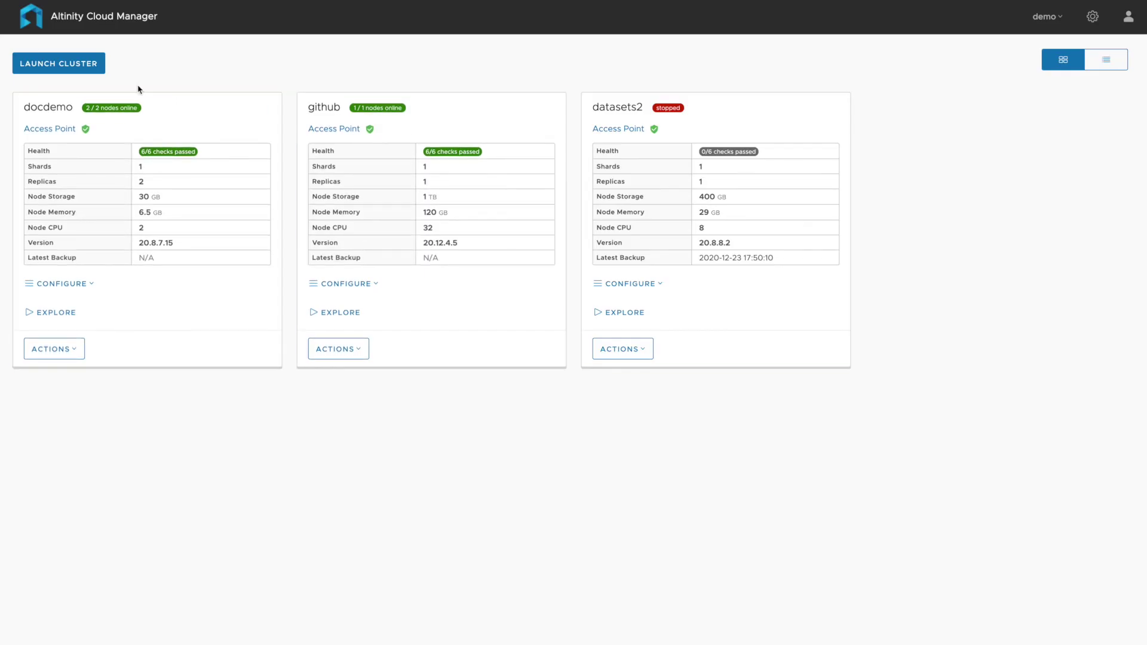
View the access point connection details of the docdemo cluster and close them
left_click(53, 128)
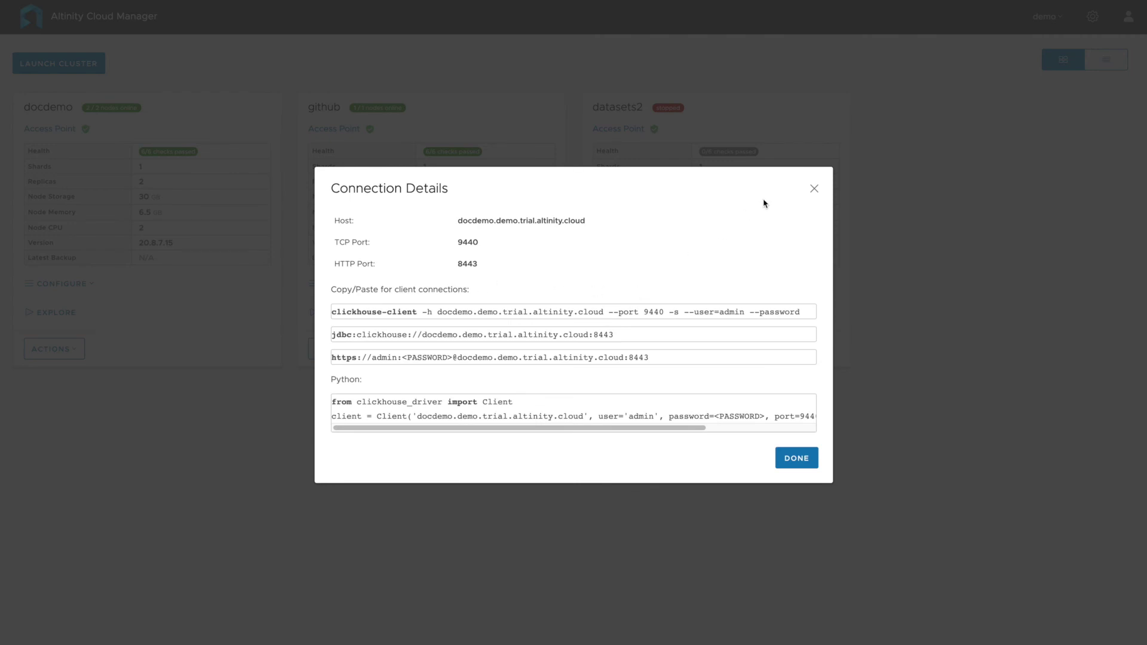
left_click(816, 190)
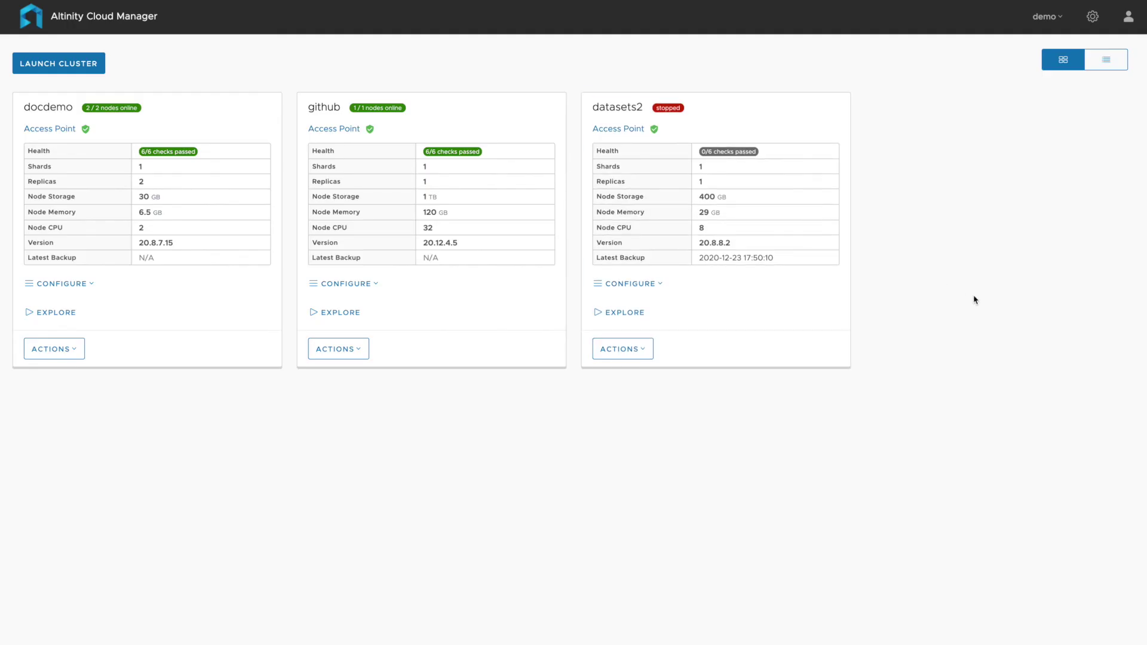